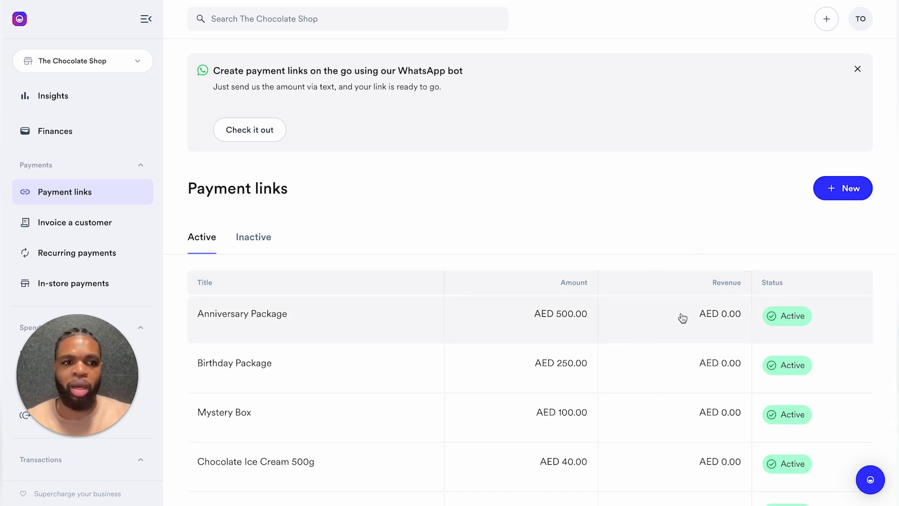
Step: Start a new payment link titled 'Valentine's Day Special' with description 'For that special someone!'
left_click(844, 193)
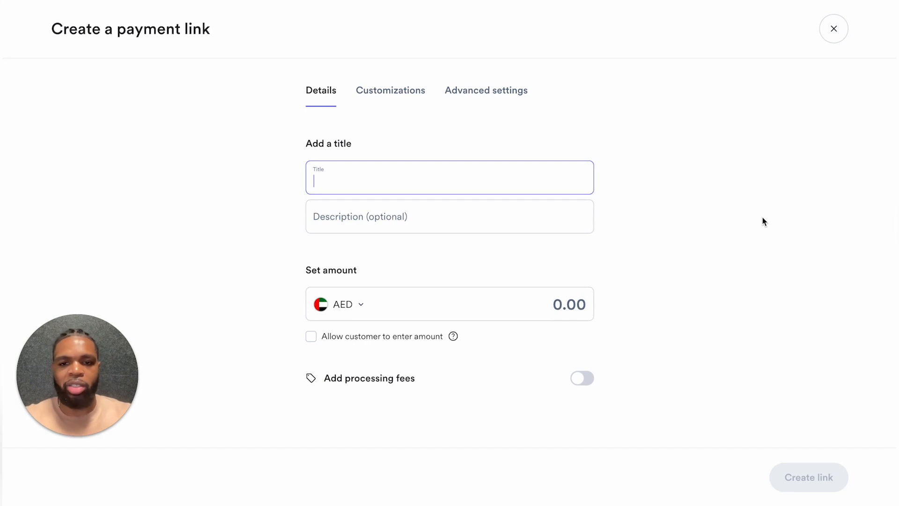
type("Va")
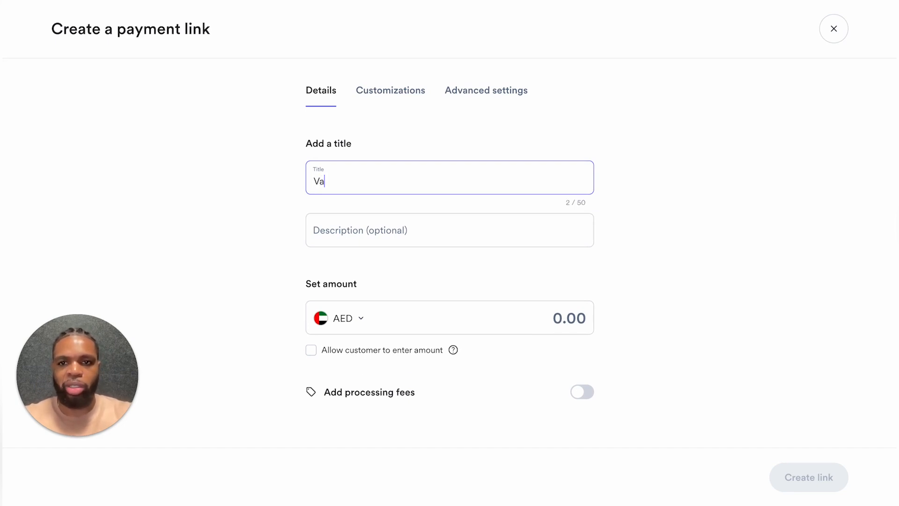
type("lentine's Dat")
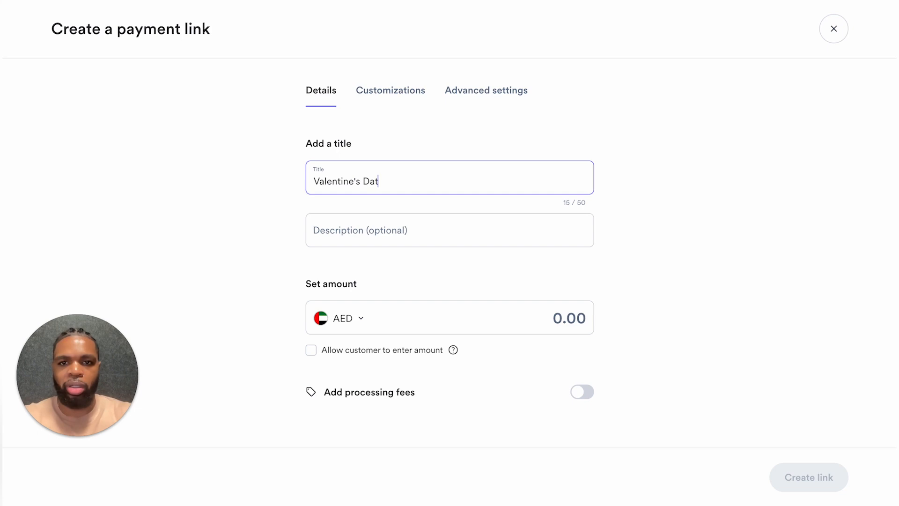
key("BackSpace")
type("y Special")
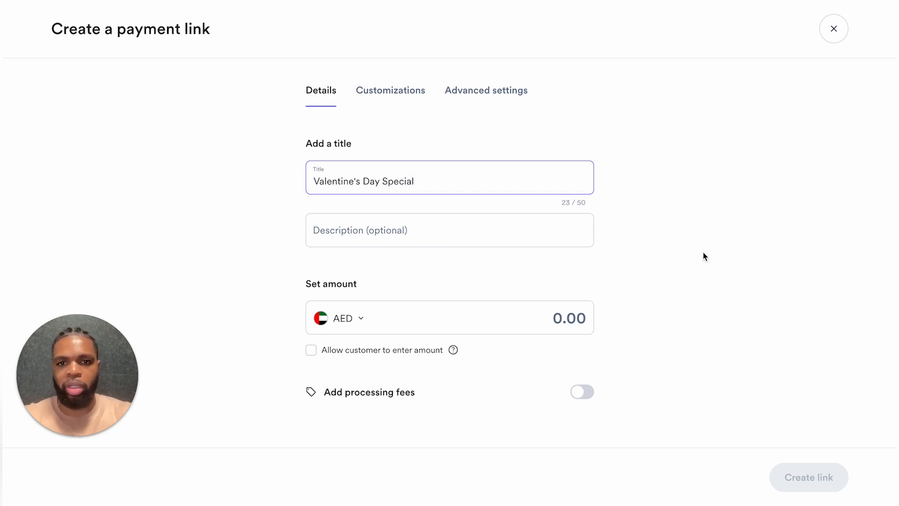
left_click(518, 237)
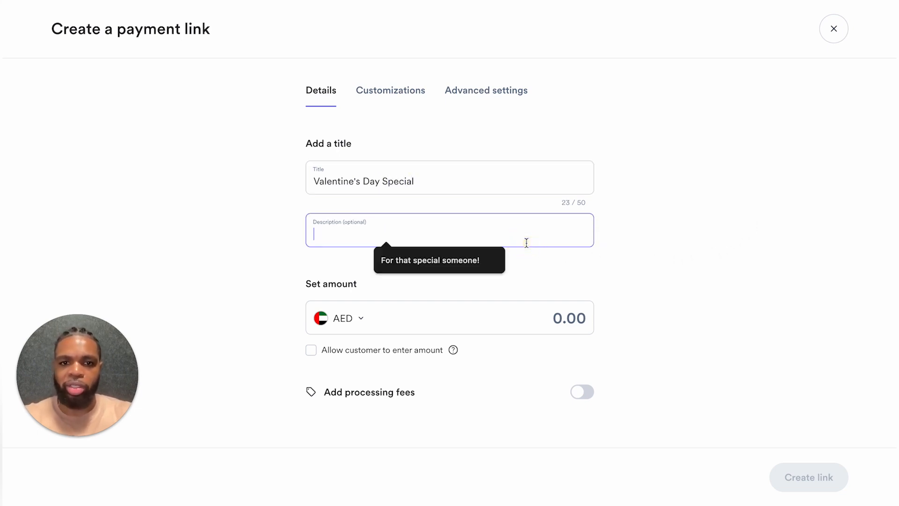
left_click(427, 260)
Step: Set the link's amount to 450.00 AED
left_click(554, 332)
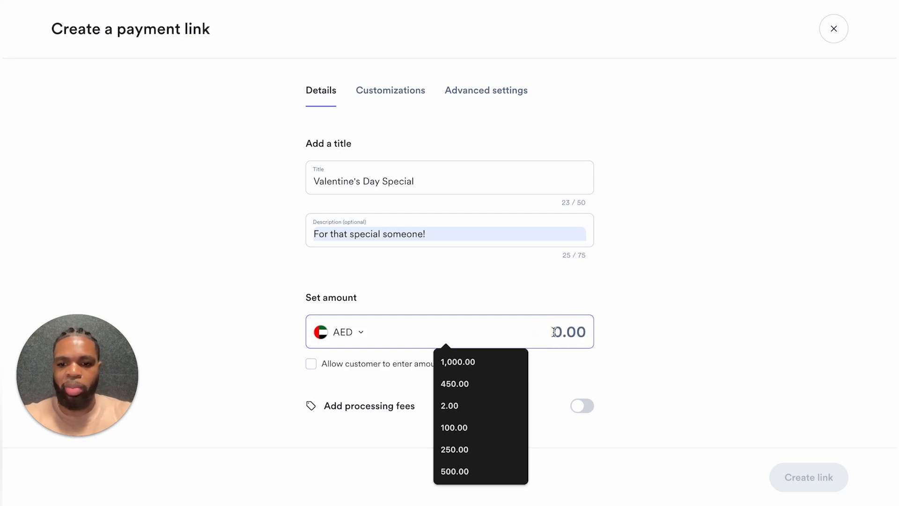
type("450")
left_click(647, 318)
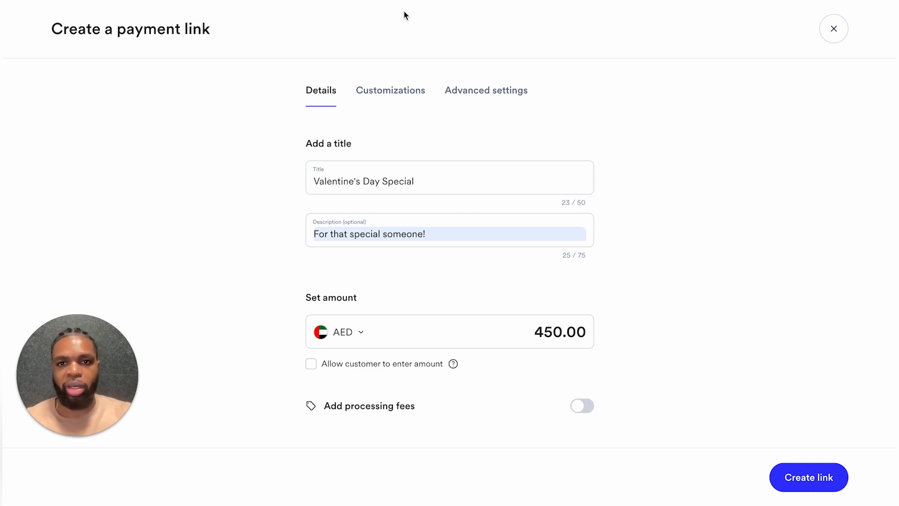
left_click(405, 91)
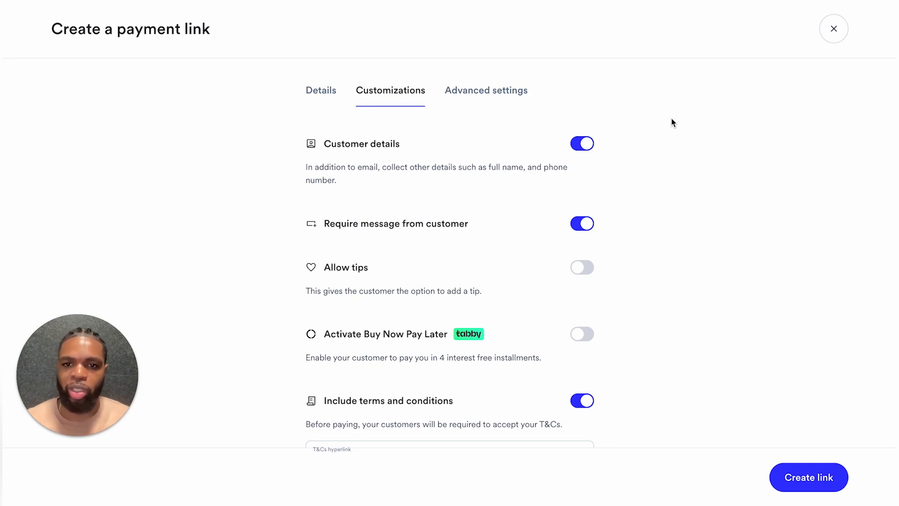
Step: Turn on Allow tips for the Valentine's Day Special link and check the T&Cs option
left_click(579, 269)
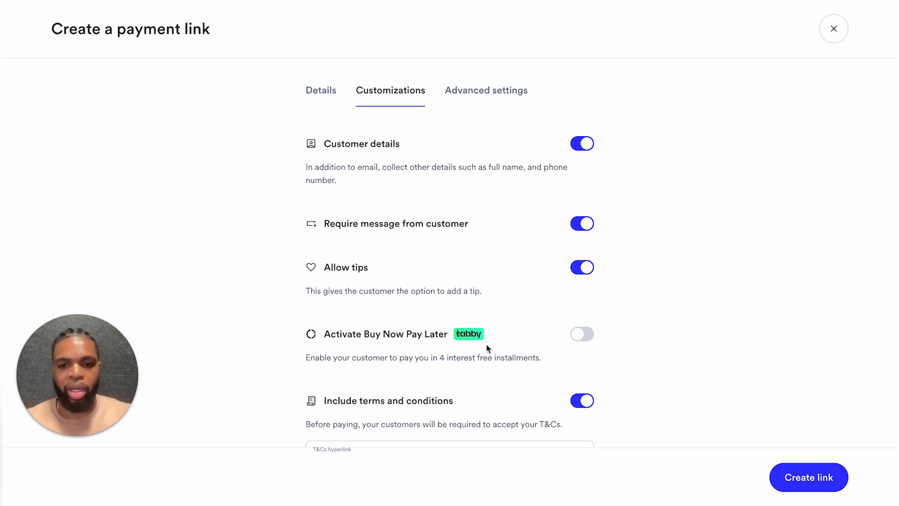
scroll(487, 349, "down", 1)
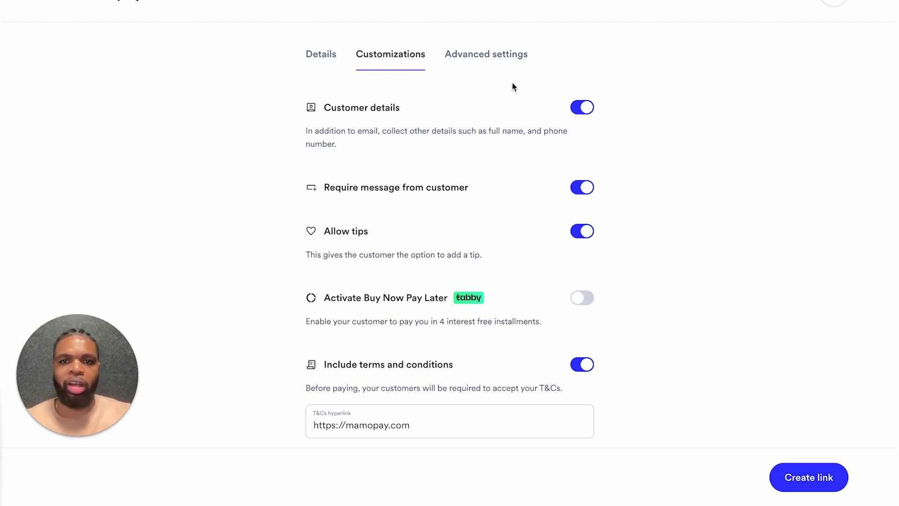
Step: Enable 'Let customers select quantity' in Advanced settings and create the payment link
left_click(497, 56)
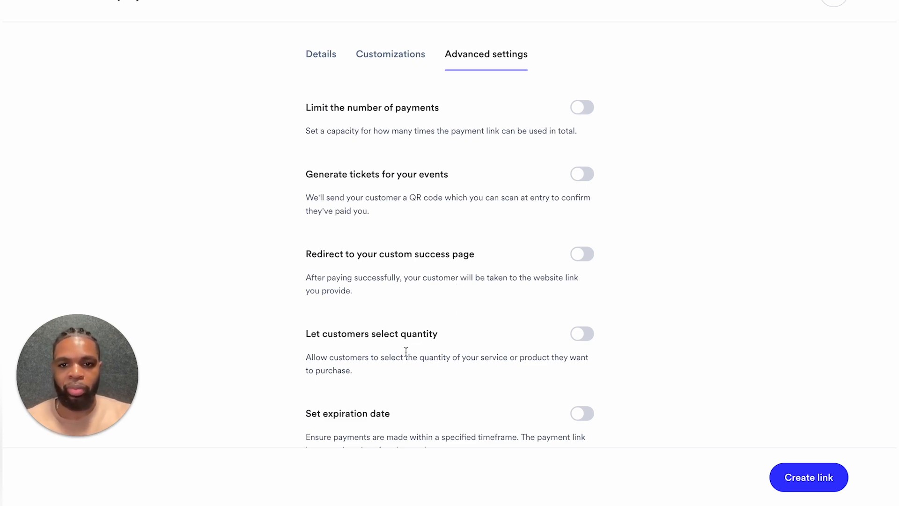
left_click(582, 333)
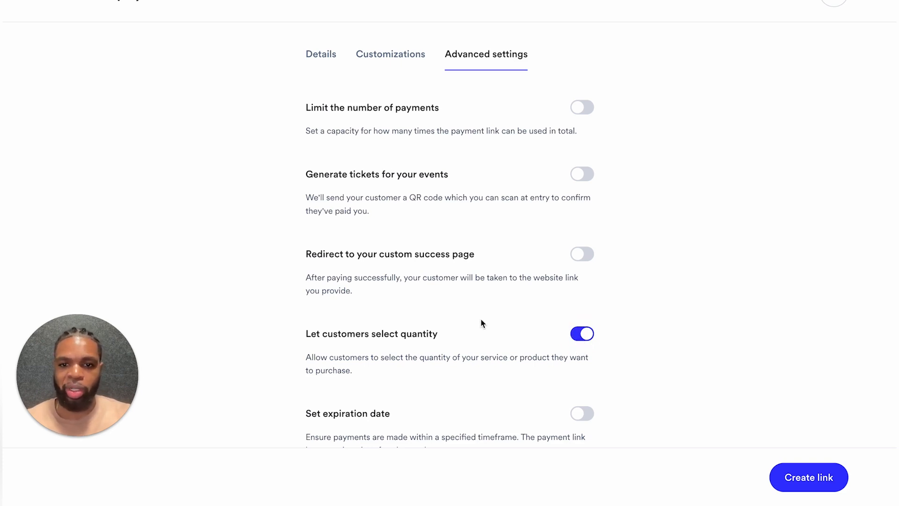
scroll(483, 322, "down", 3)
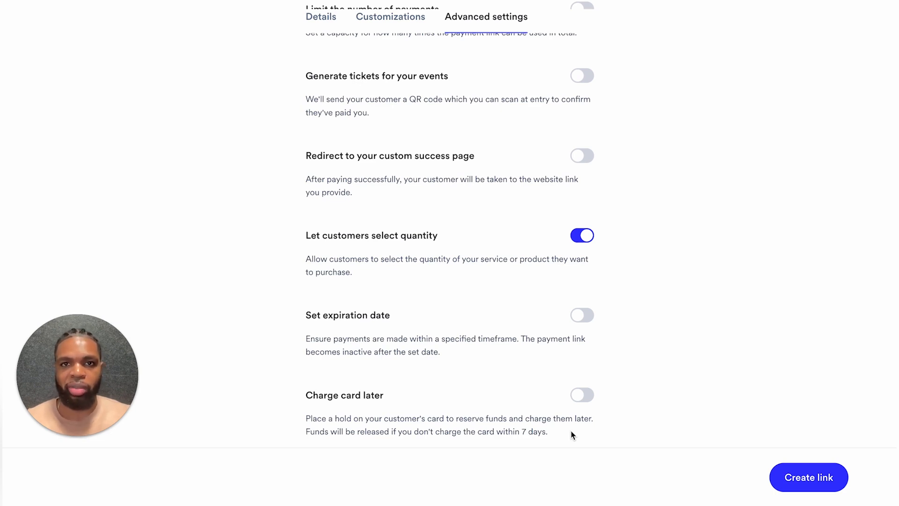
scroll(572, 435, "up", 3)
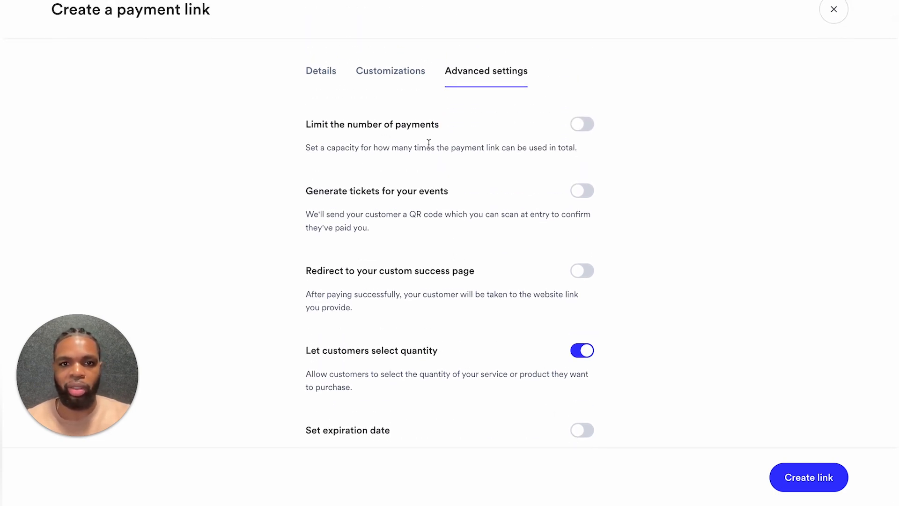
left_click(805, 481)
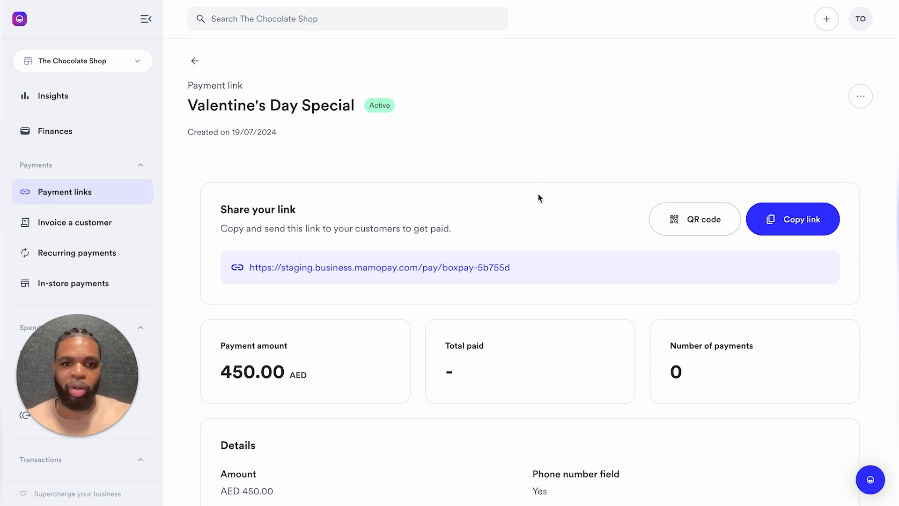
left_click(676, 222)
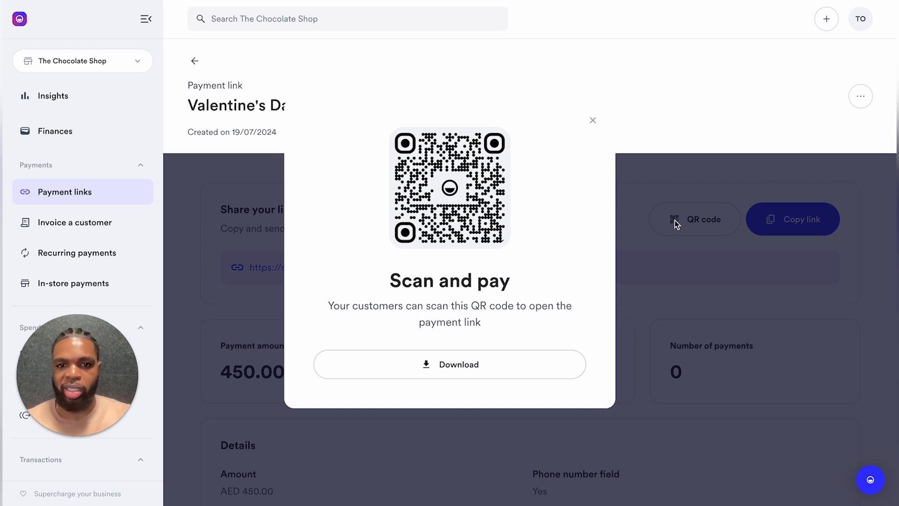
left_click(637, 236)
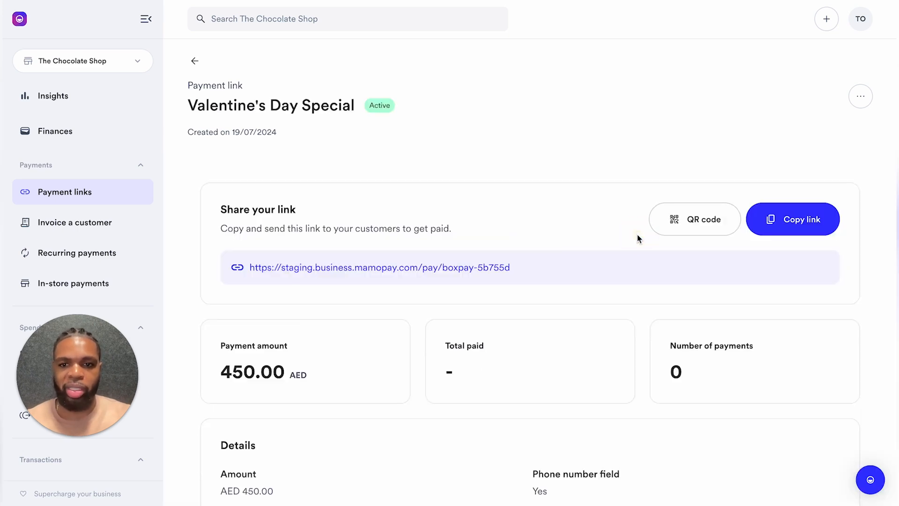
scroll(638, 237, "down", 3)
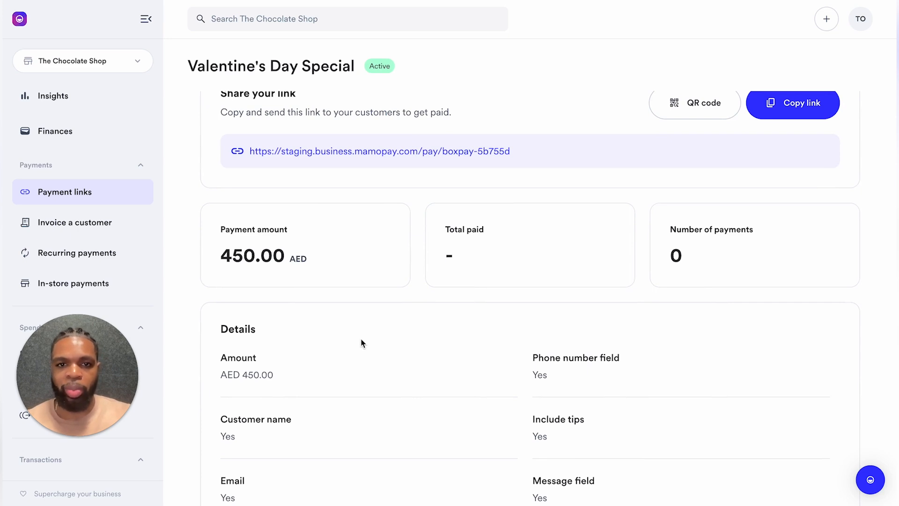
scroll(565, 296, "down", 4)
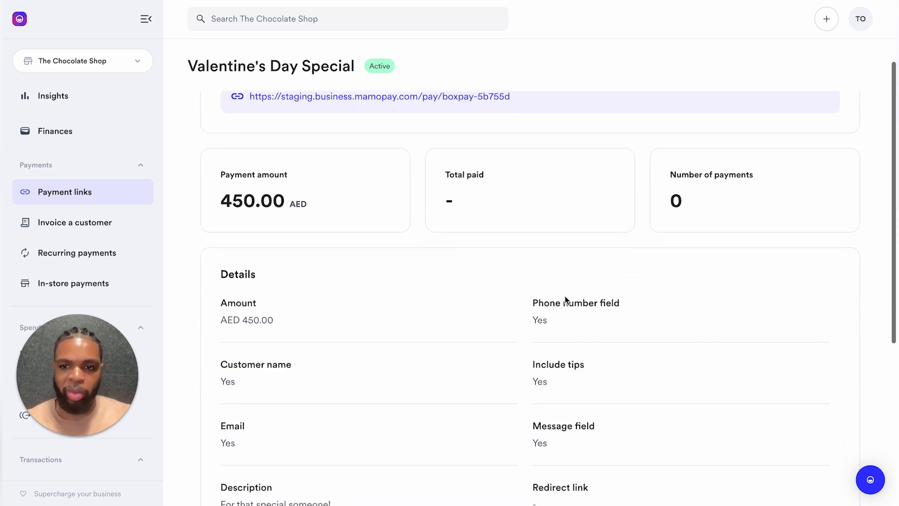
scroll(565, 300, "down", 1)
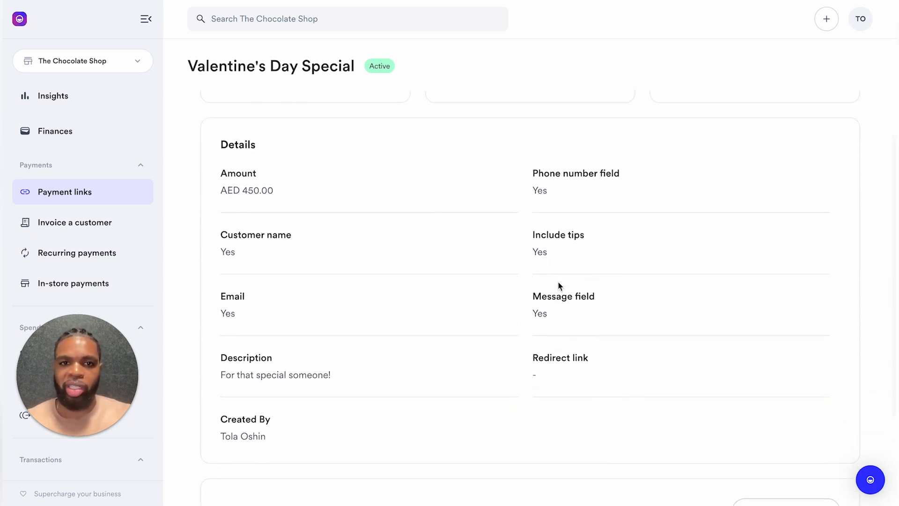
scroll(537, 205, "down", 5)
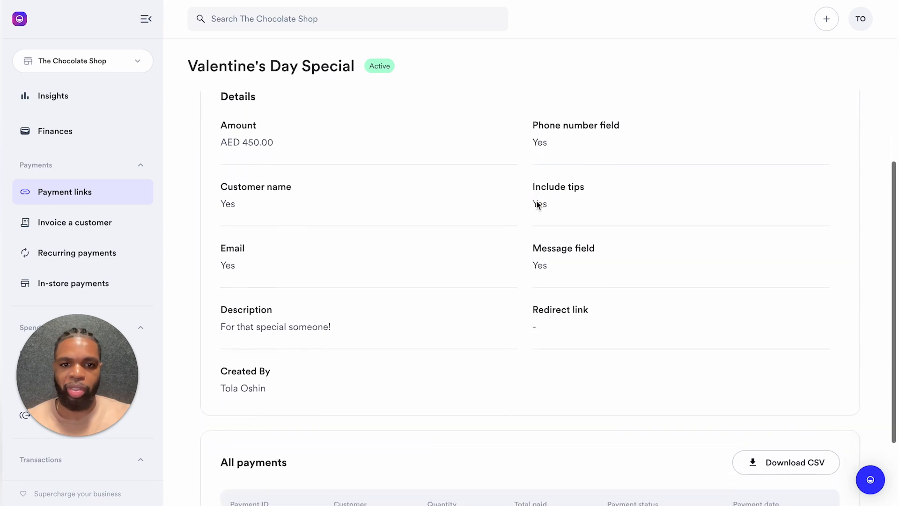
scroll(537, 205, "up", 10)
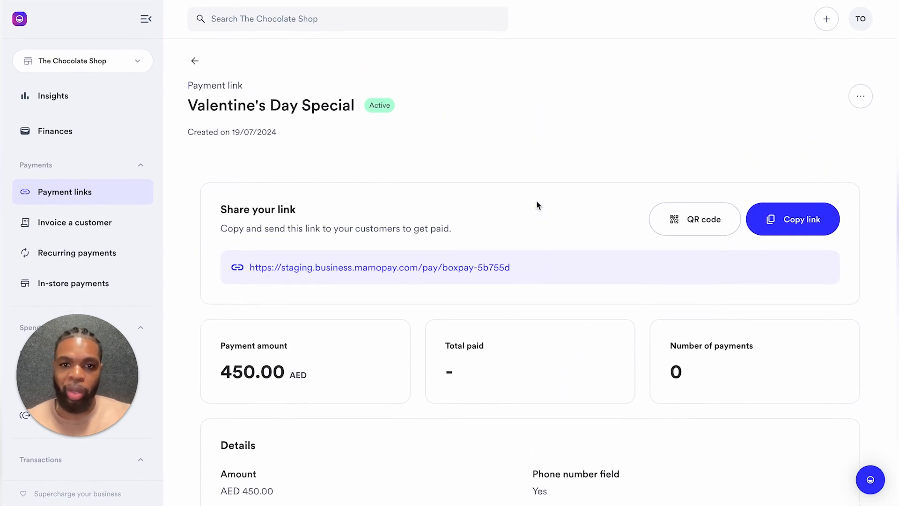
Step: Open the link's checkout and enter the customer's first name, last name and phone number
left_click(466, 269)
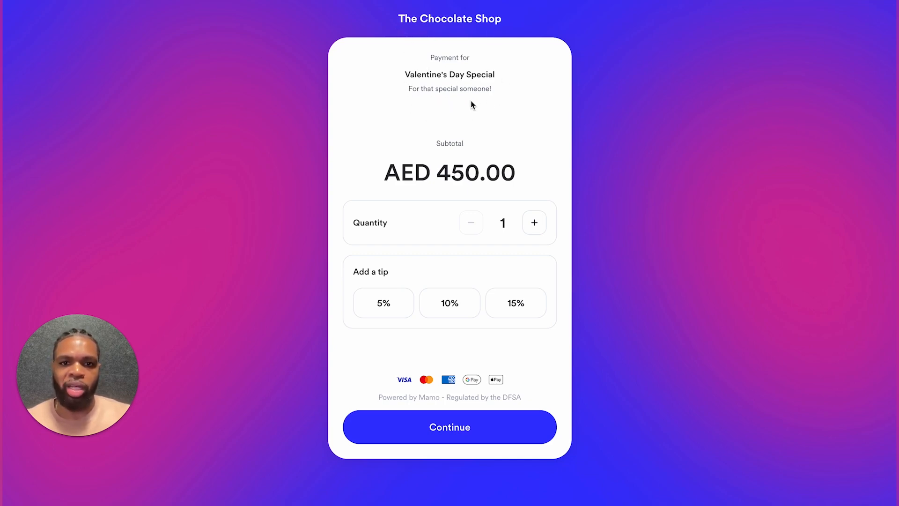
left_click(387, 424)
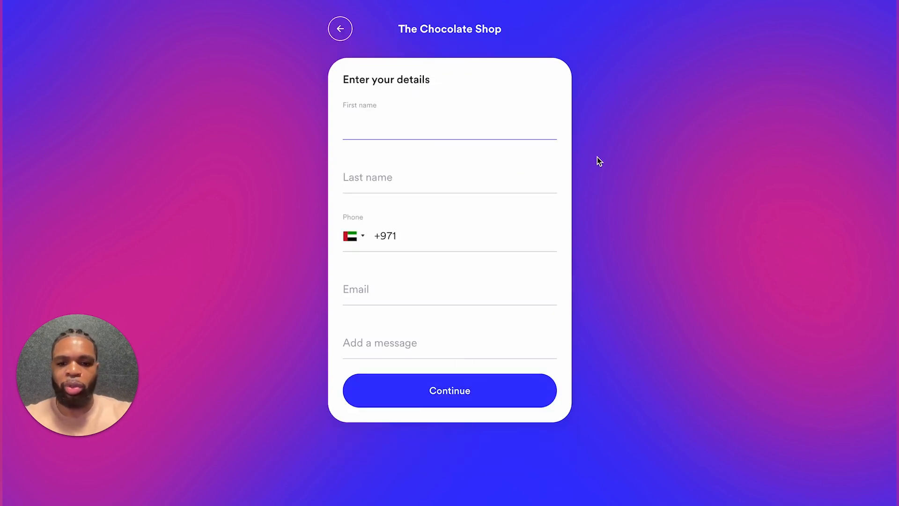
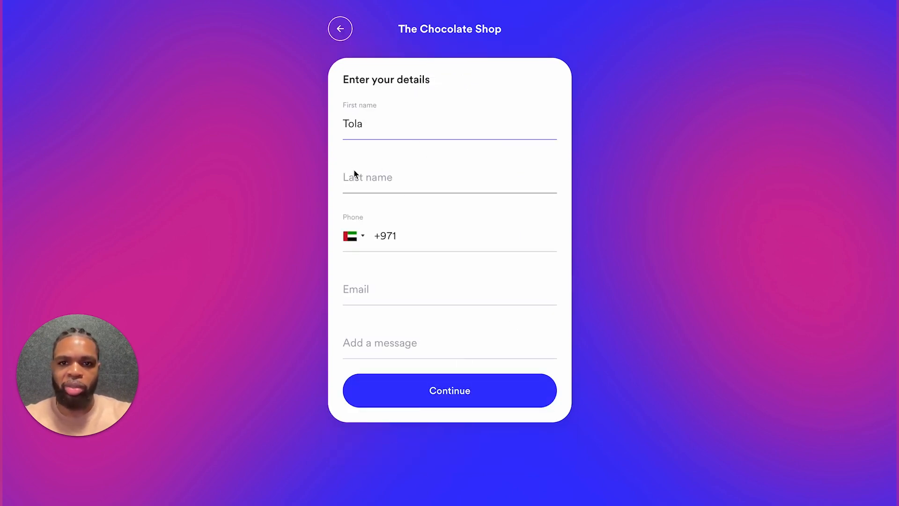
left_click(358, 177)
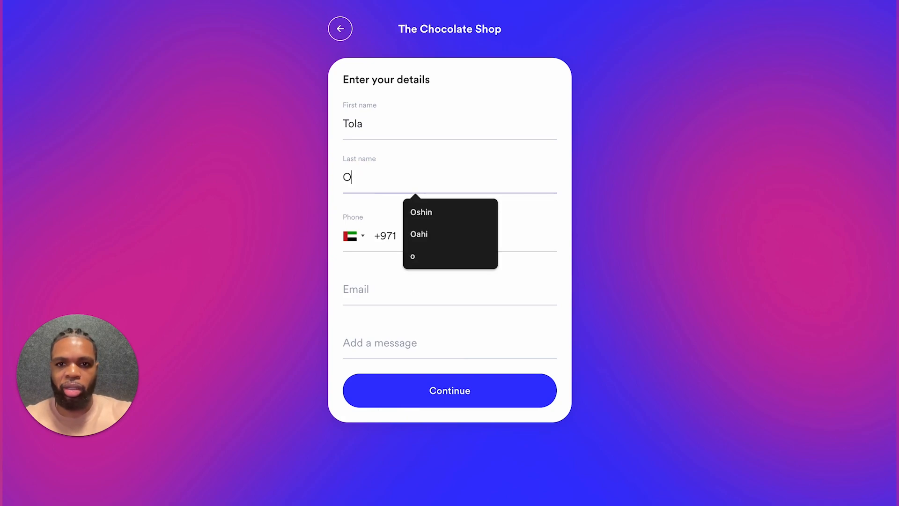
left_click(414, 245)
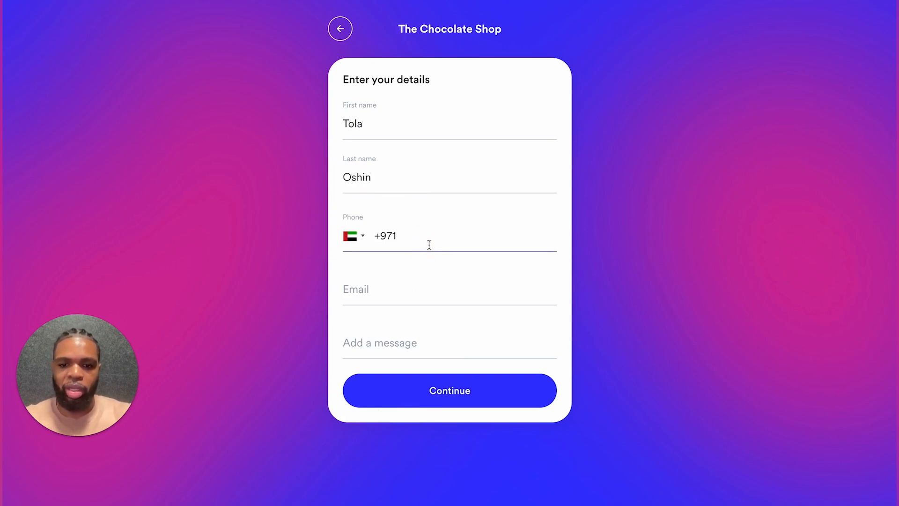
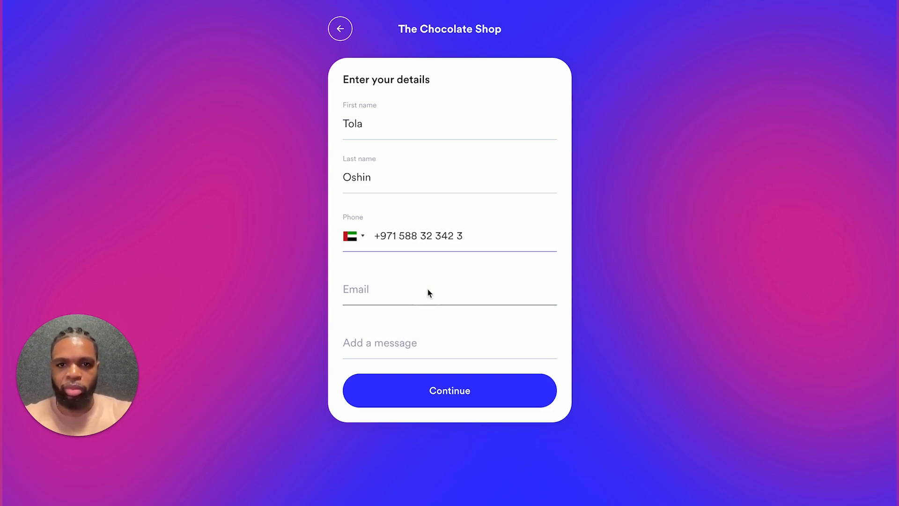
Step: Add the customer's e-mail and the message 'Leave at the door please', then submit the details
left_click(427, 297)
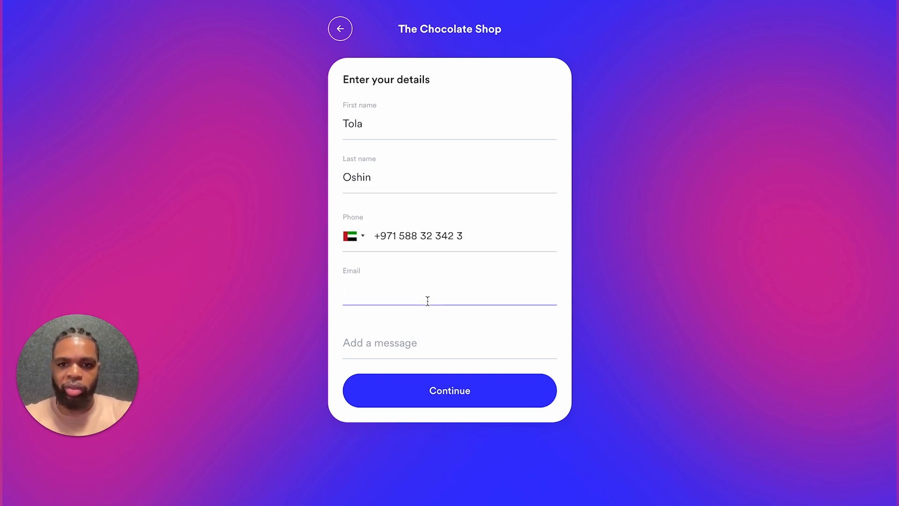
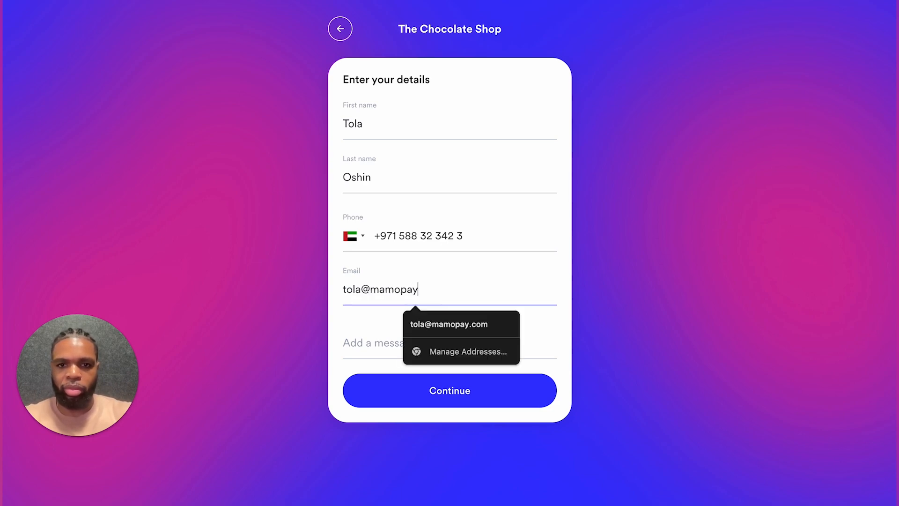
left_click(367, 341)
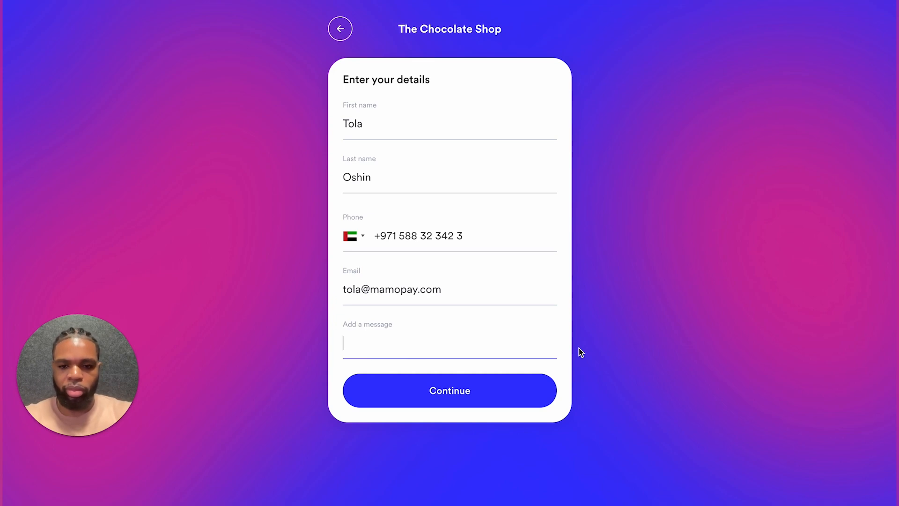
type("Leave")
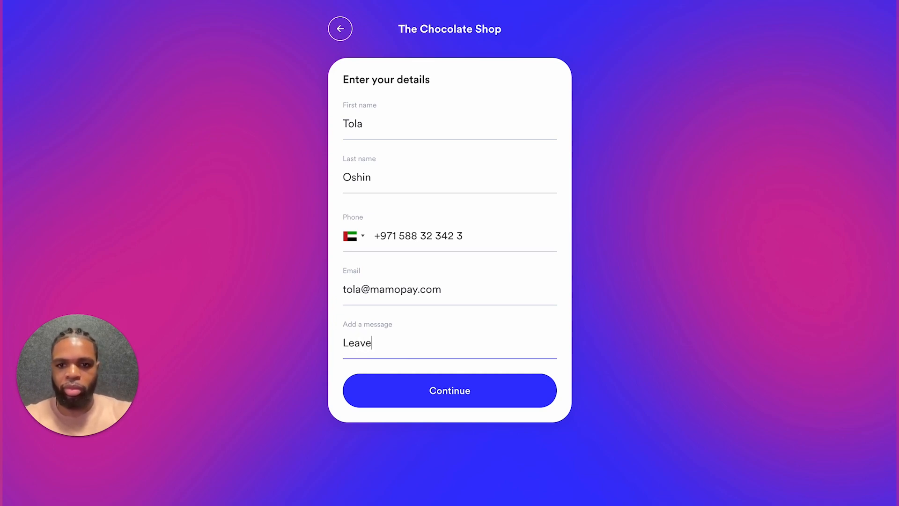
type(" at the door please")
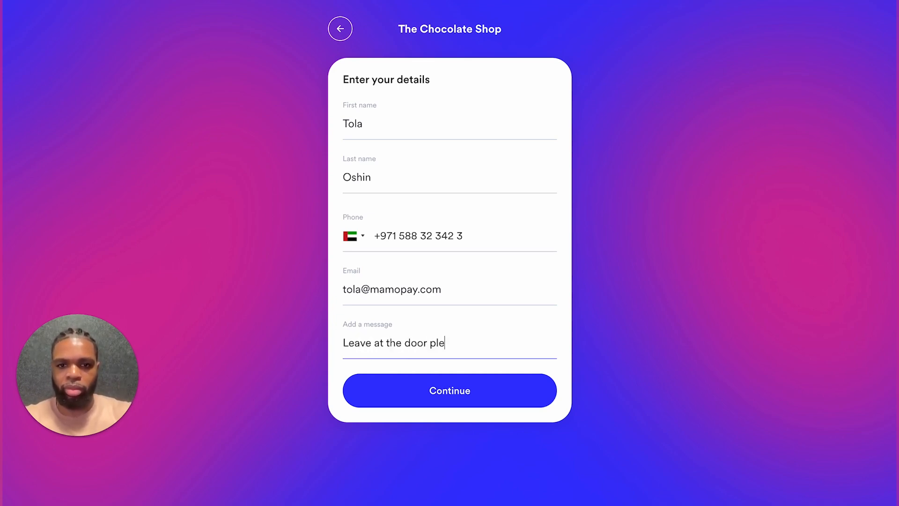
left_click(534, 388)
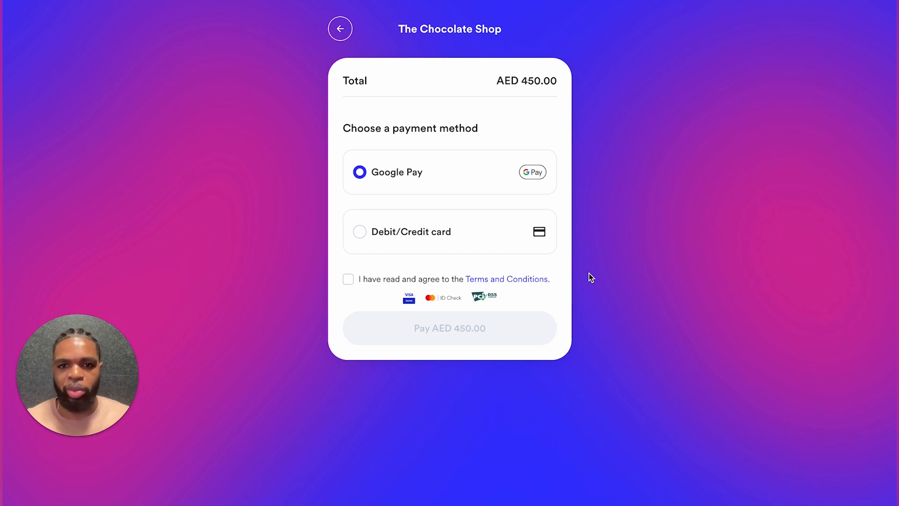
Step: Pay the AED 450.00 total using the Debit/Credit card method
left_click(414, 234)
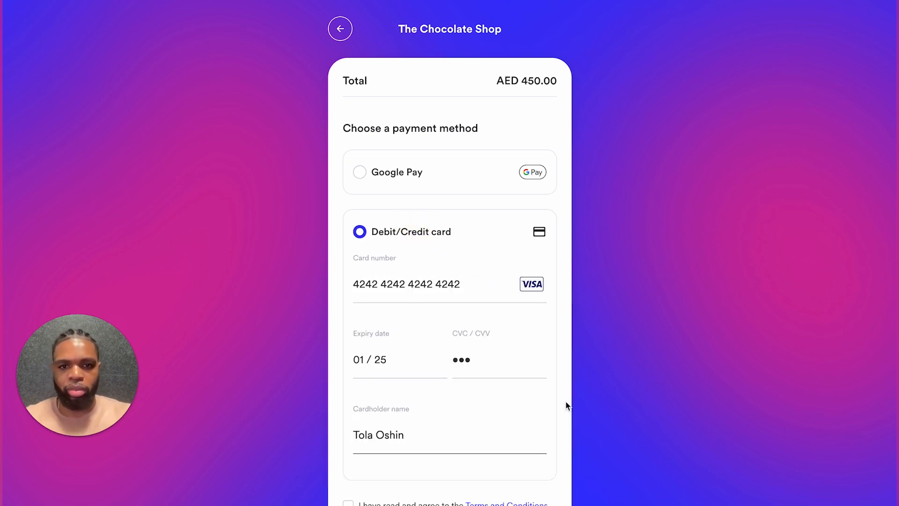
scroll(566, 401, "down", 2)
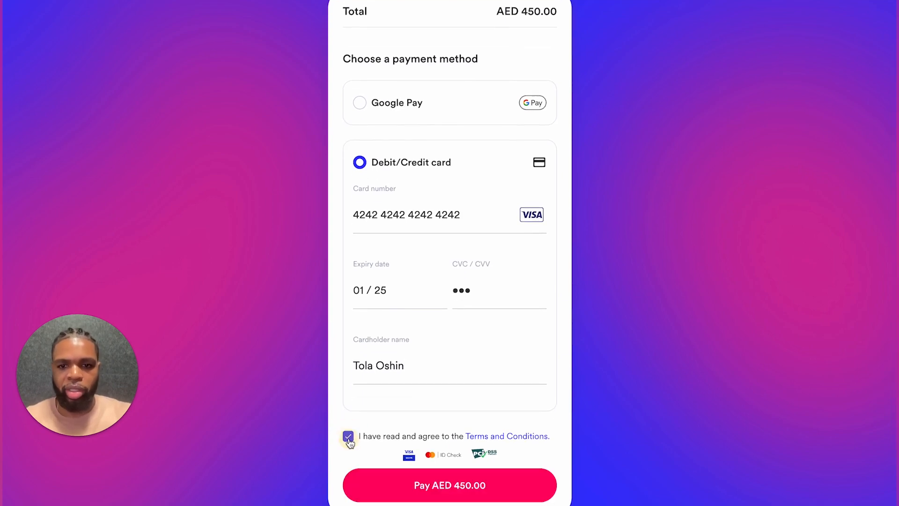
left_click(394, 485)
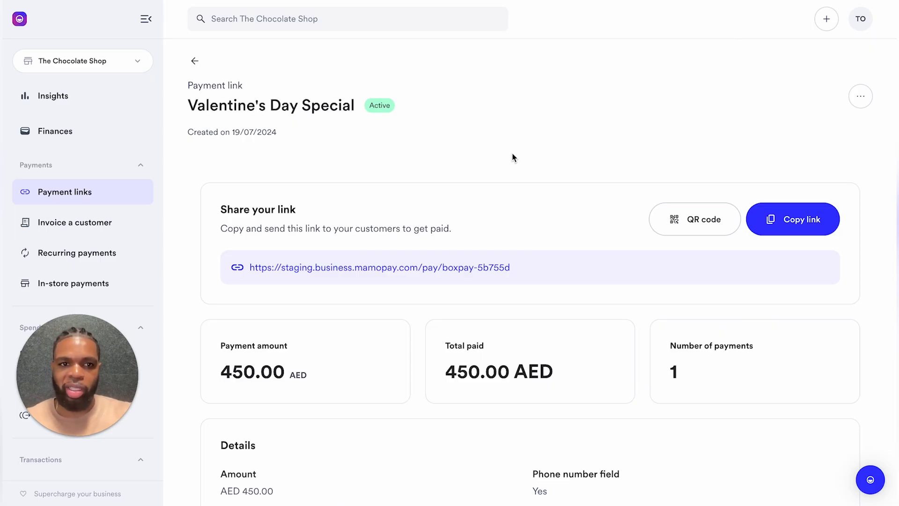
Step: Scroll the link page down to the All payments table showing the AED 450.00 entry
scroll(513, 157, "down", 3)
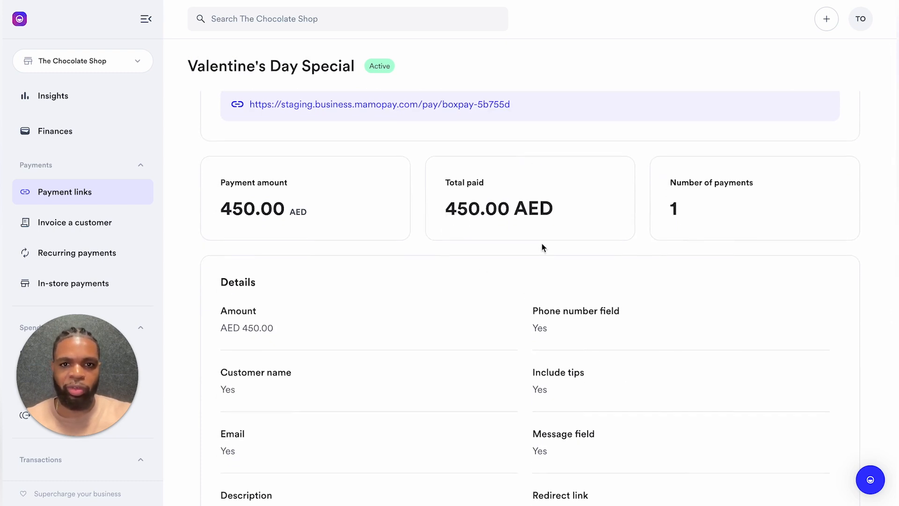
scroll(541, 234, "down", 7)
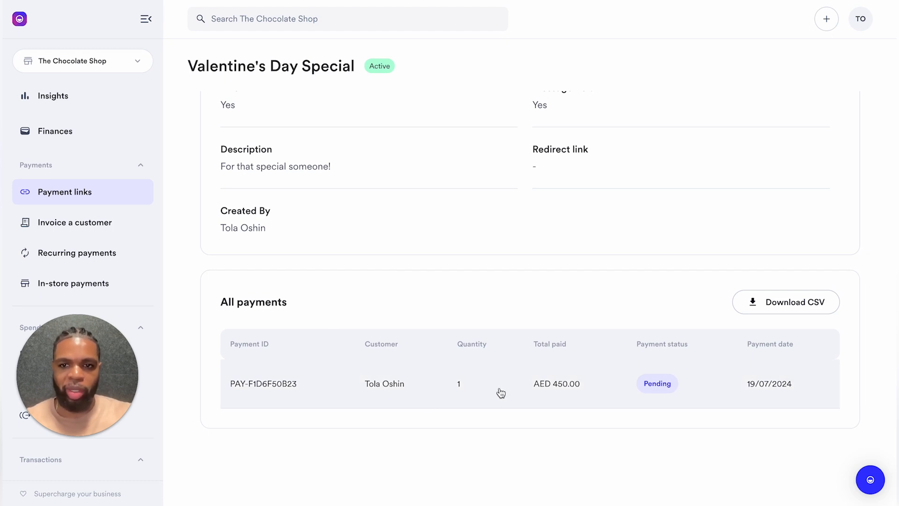
Step: Open the AED 450.00 payment record and review its 434.04 AED settlement, customer and card details
left_click(501, 393)
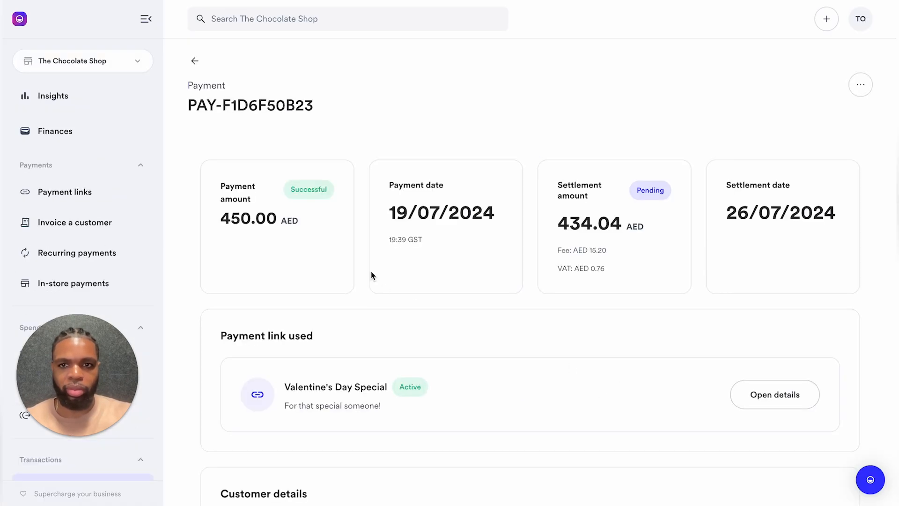
scroll(371, 275, "down", 2)
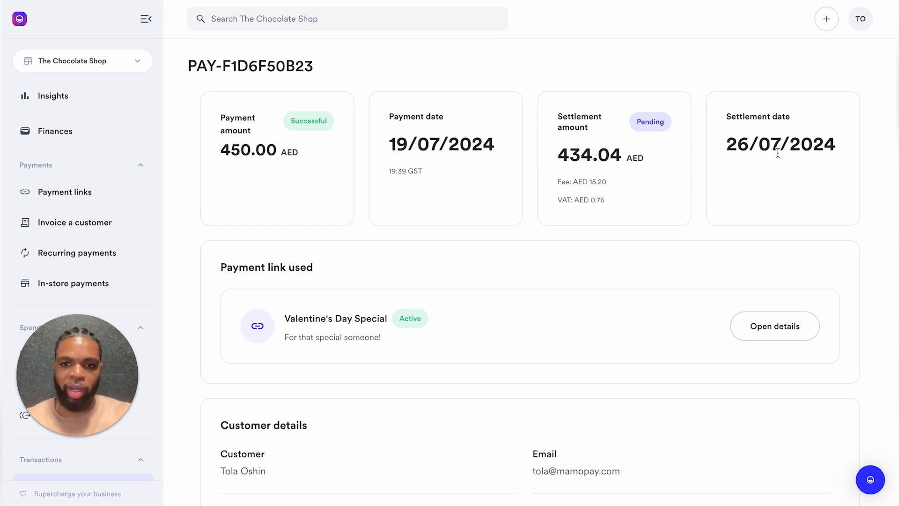
scroll(656, 213, "down", 3)
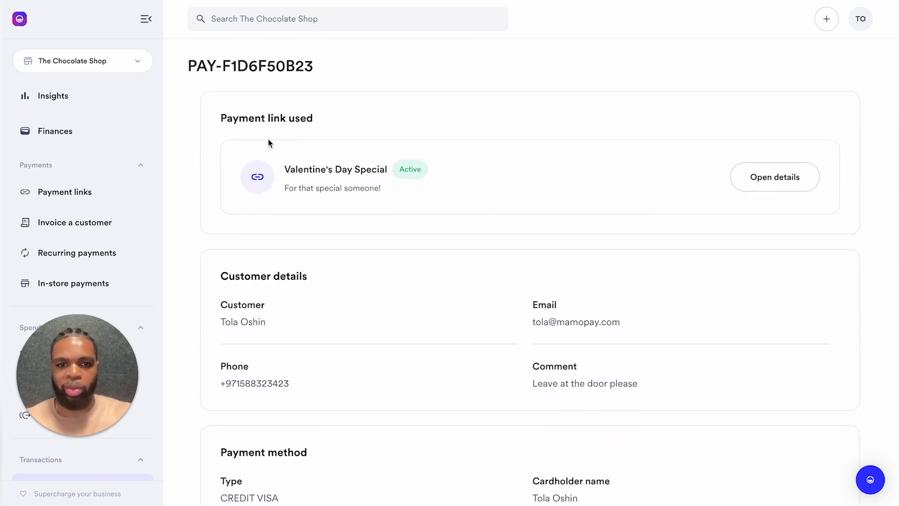
scroll(331, 290, "down", 4)
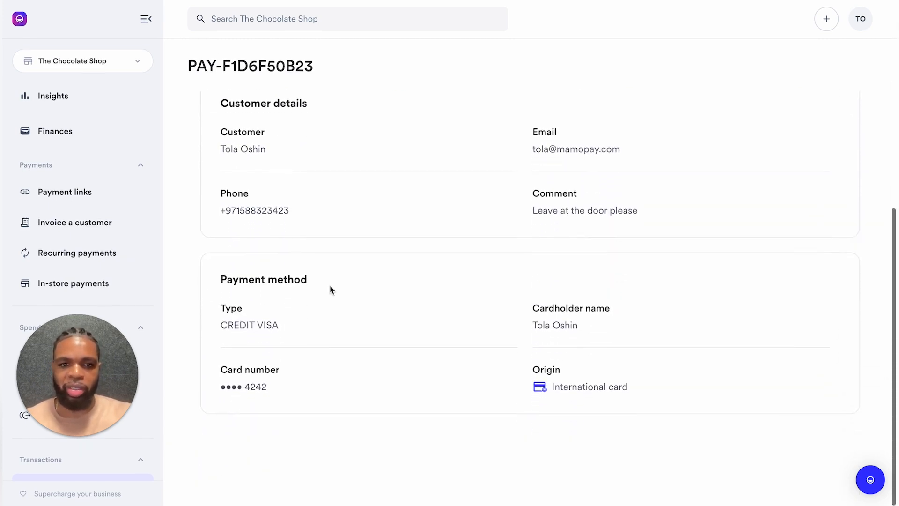
scroll(331, 290, "up", 8)
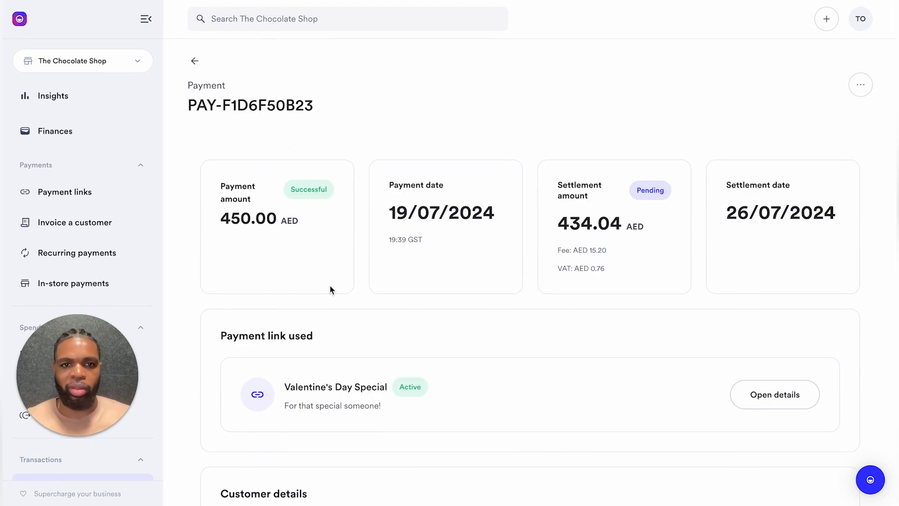